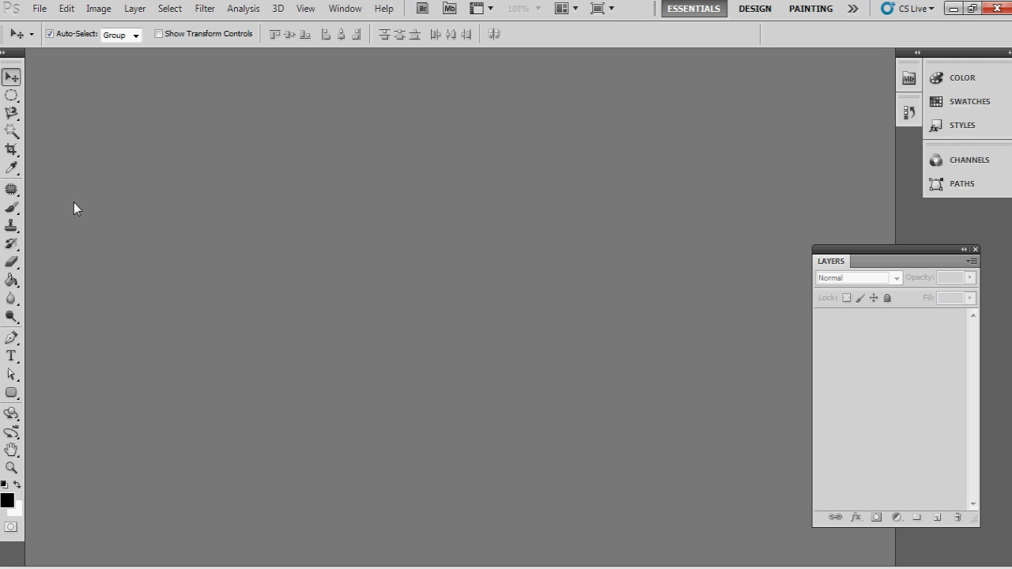
- Make a new RGB document 800 pixels wide and 520 pixels high with a white background
click(39, 9)
click(54, 25)
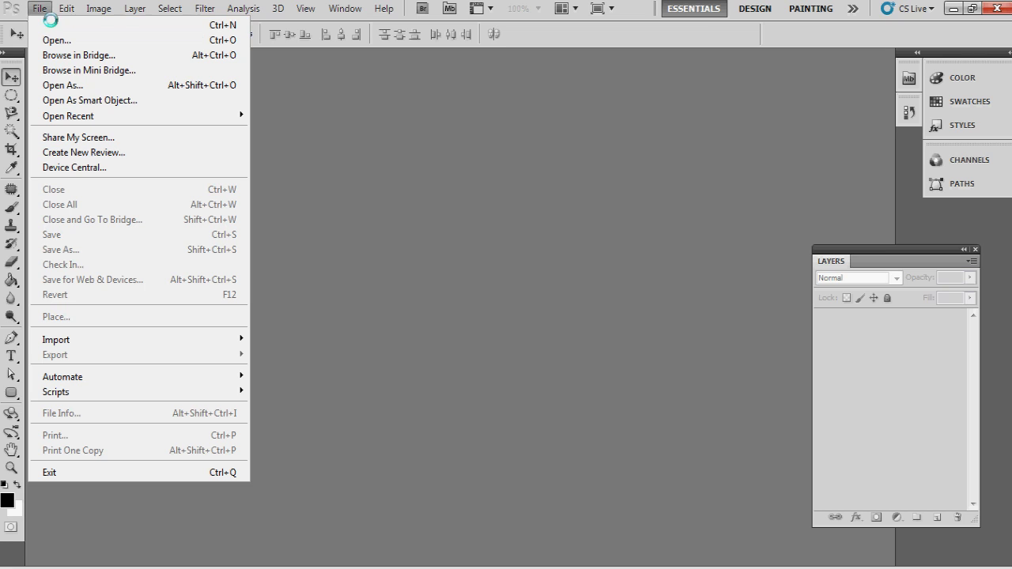
key(Tab)
key(Tab)
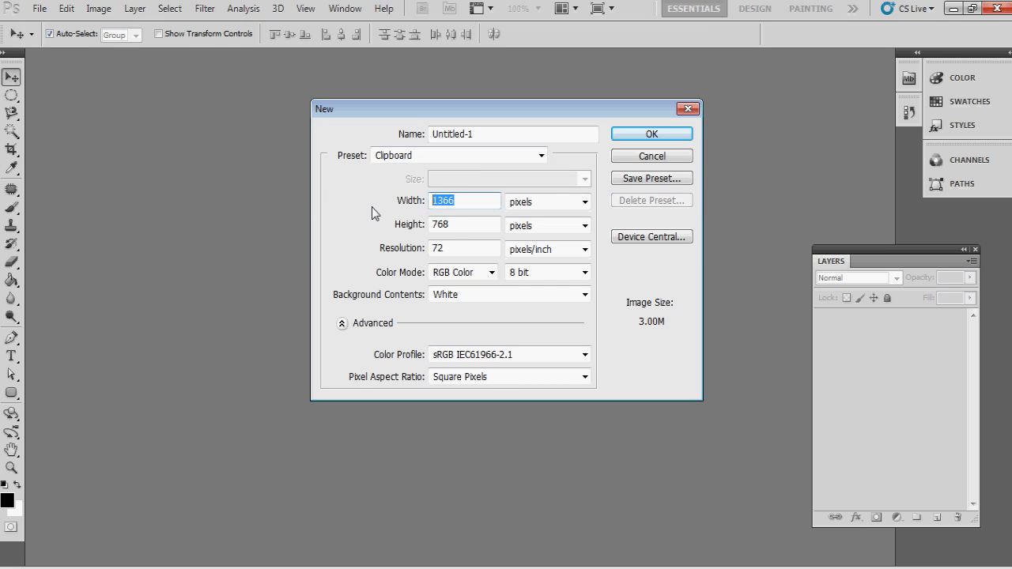
text(800)
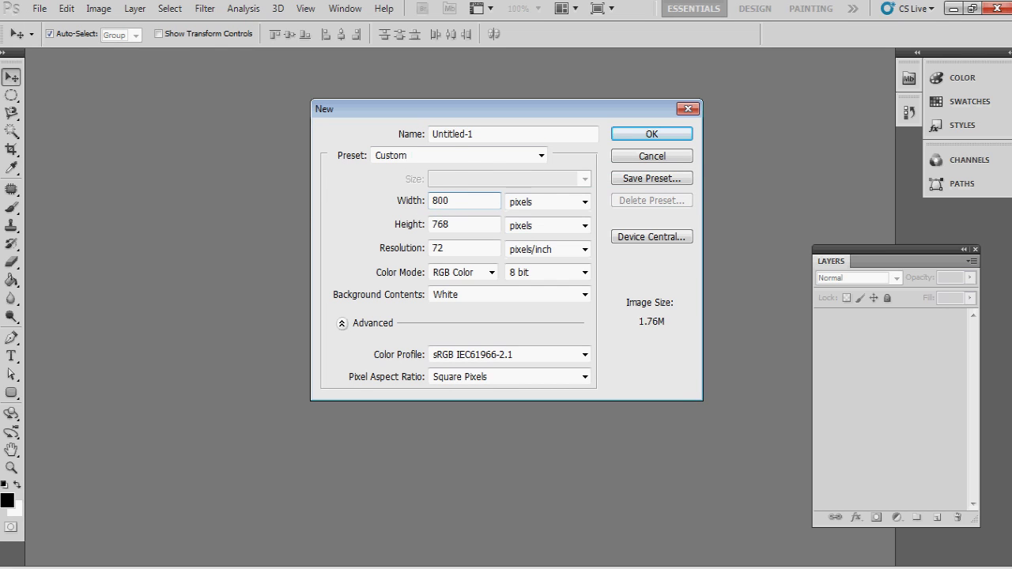
key(Tab)
key(Tab)
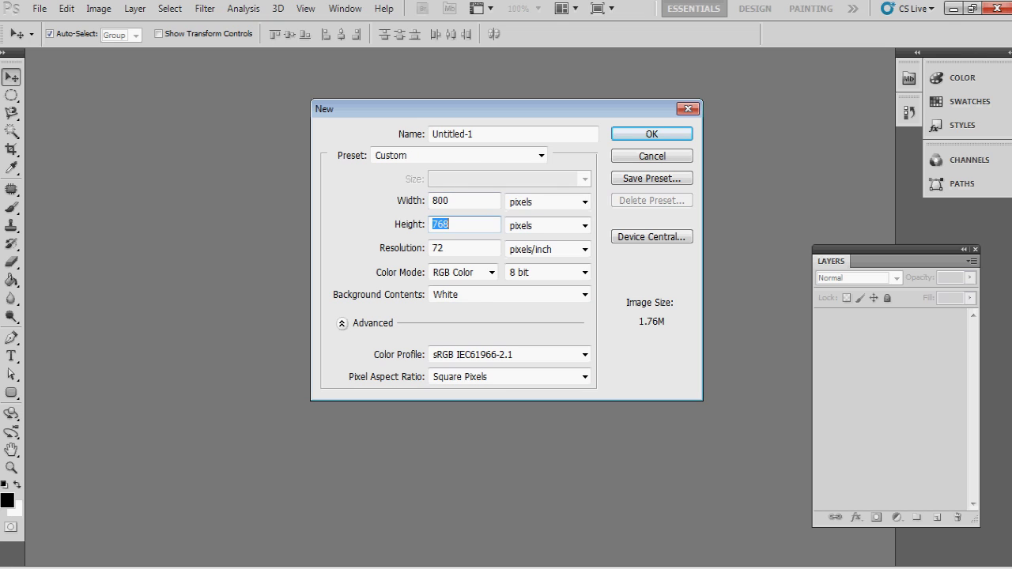
text(520)
click(670, 136)
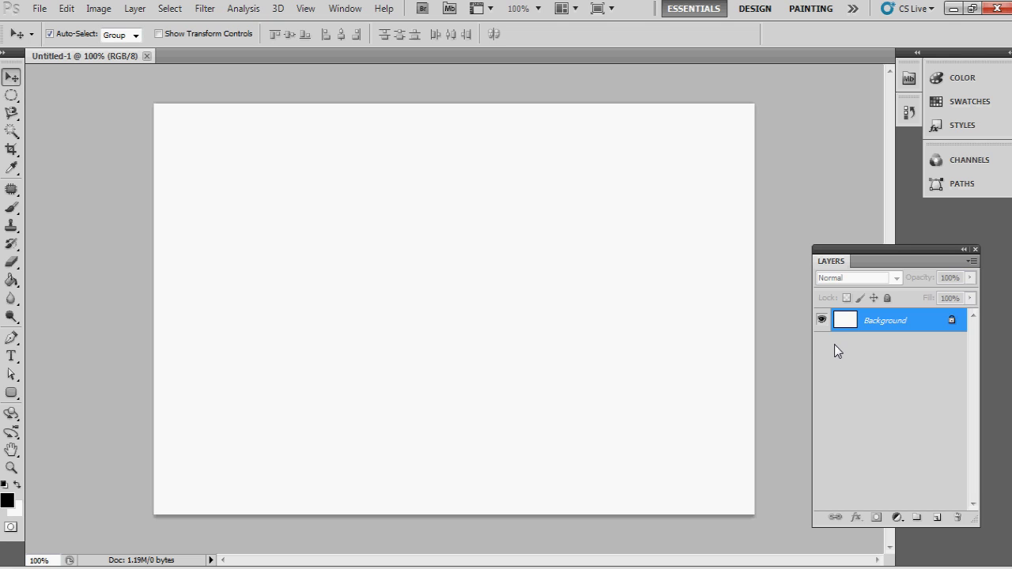
- Fill the canvas with black using Alt+Backspace
key(alt+BackSpace)
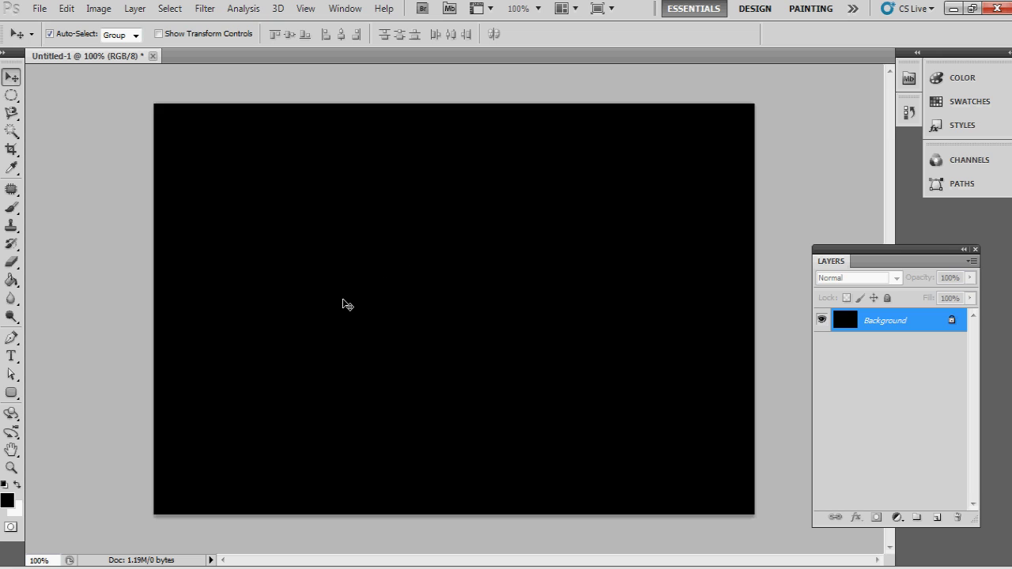
key(t)
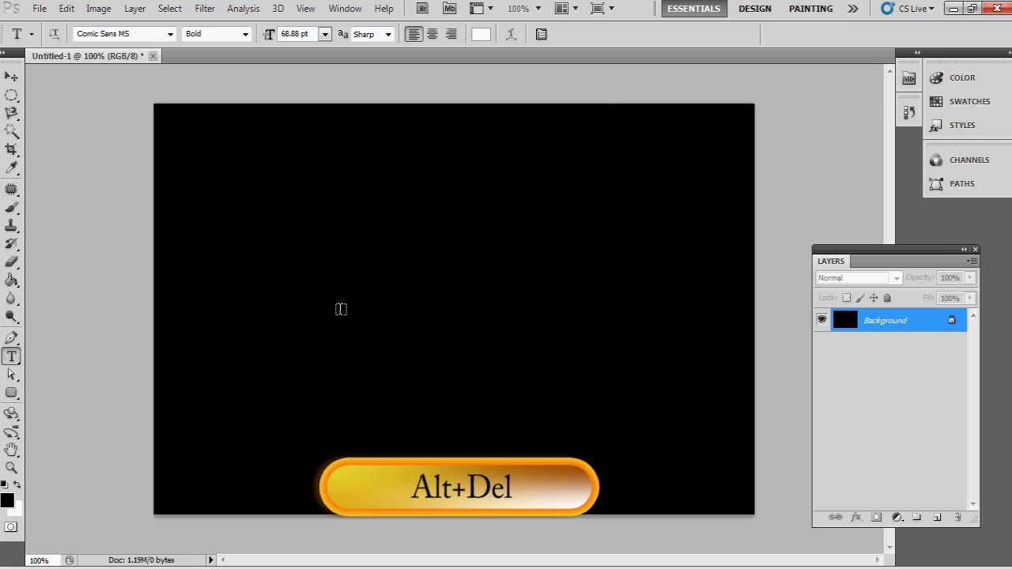
key(v)
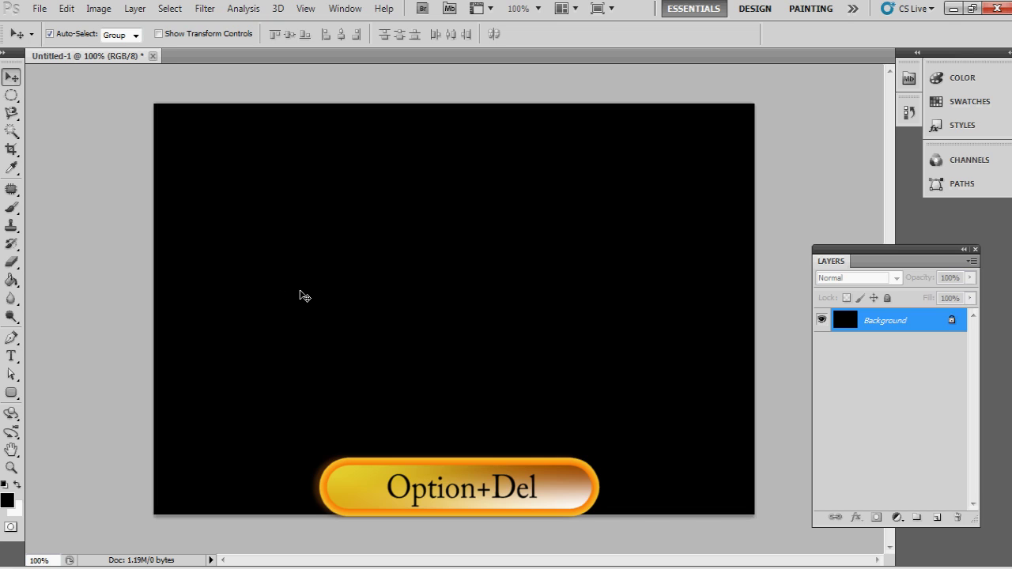
key(t)
- Type 'Blood Effect' in white Comic Sans MS Bold across the canvas middle
click(307, 312)
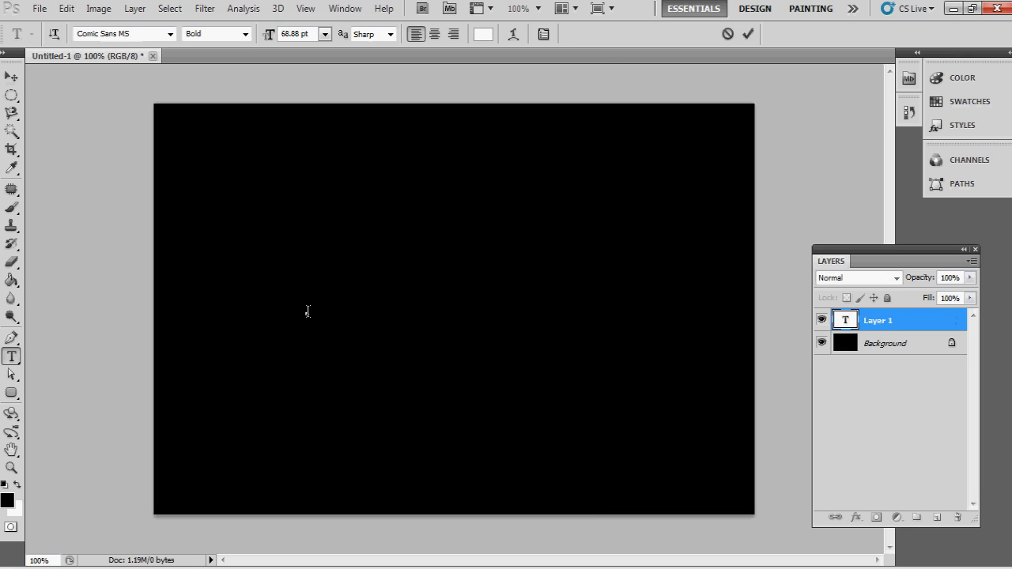
text(B o)
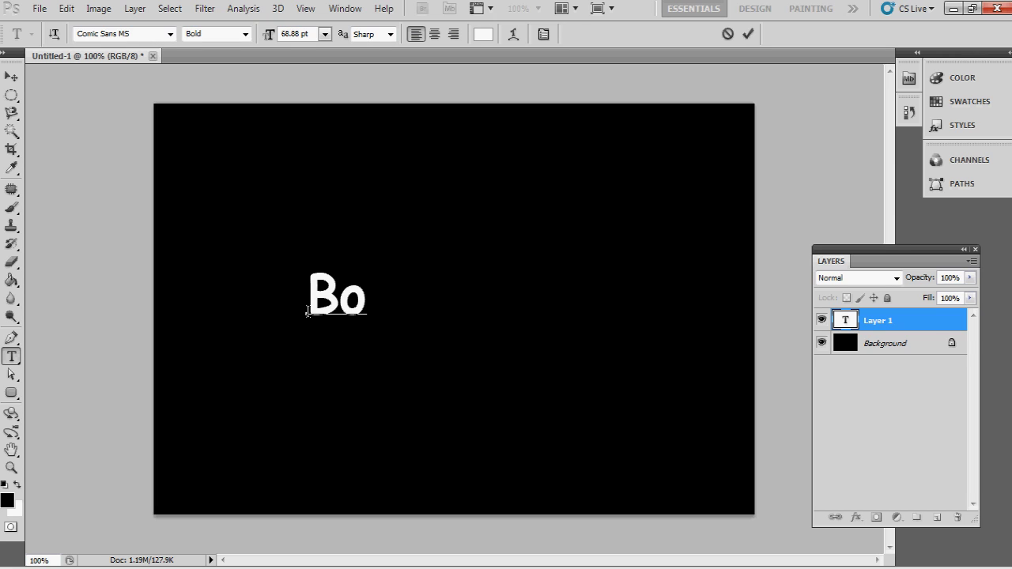
key(BackSpace)
text(lo)
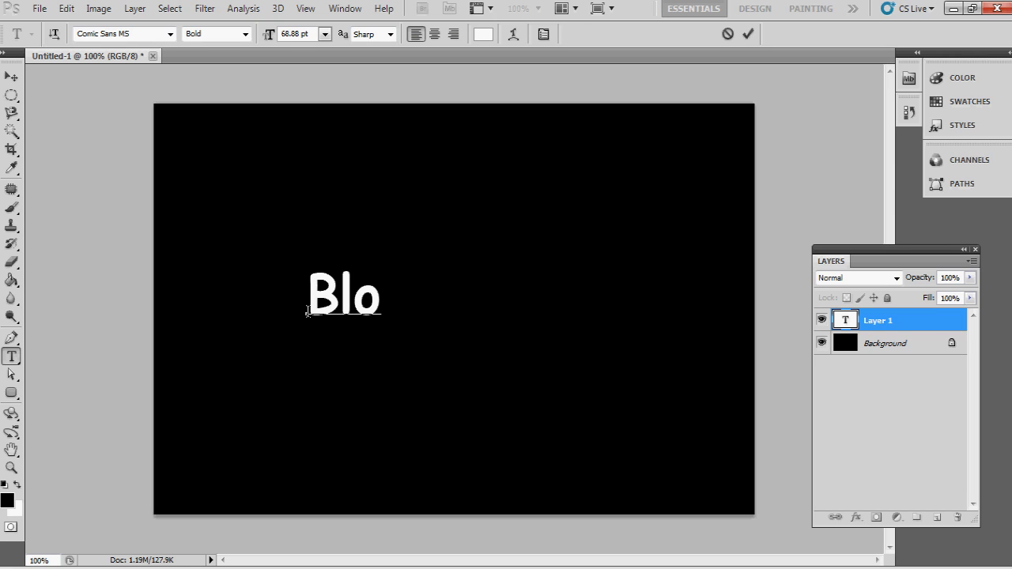
text(od E)
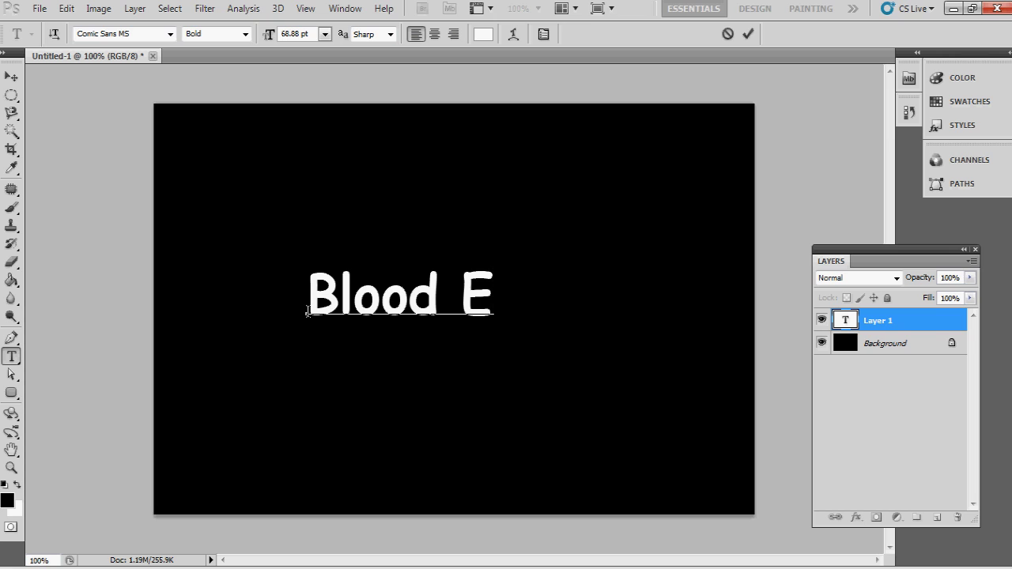
text(ffect)
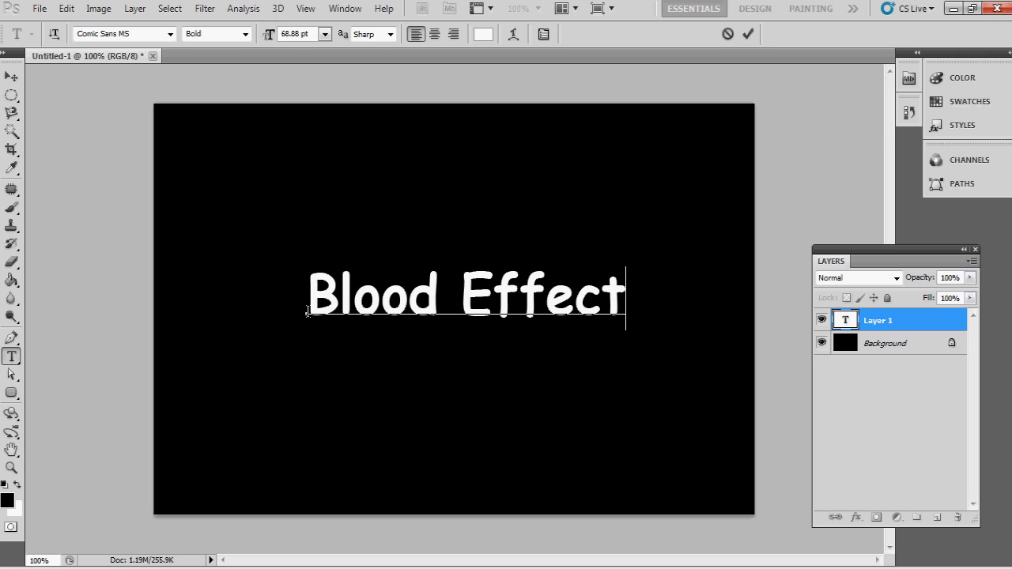
- Commit the text, scale it up to about 150.8%, and rasterize the Blood Effect layer
click(11, 76)
drag(399, 299, 392, 309)
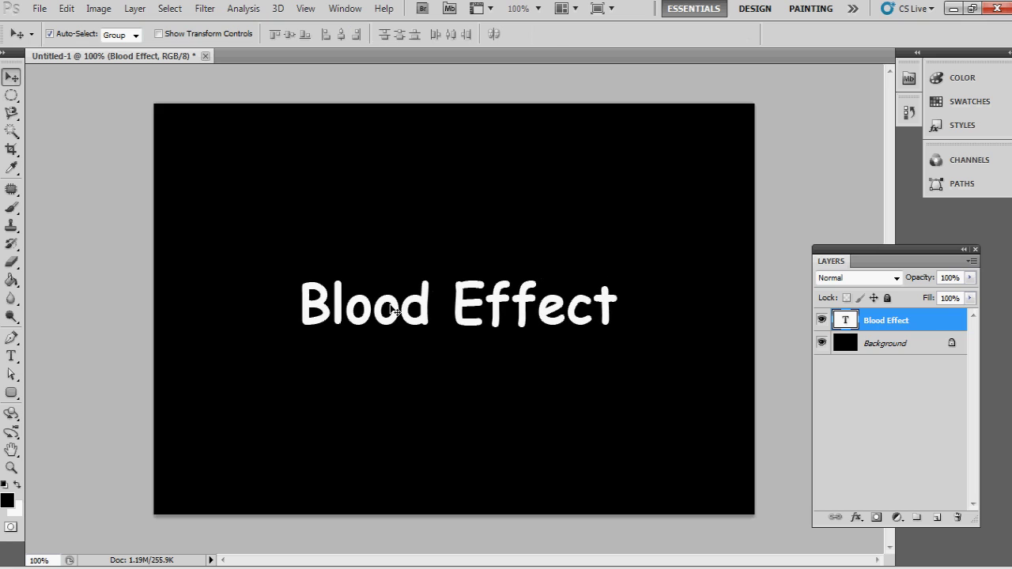
key(ctrl+t)
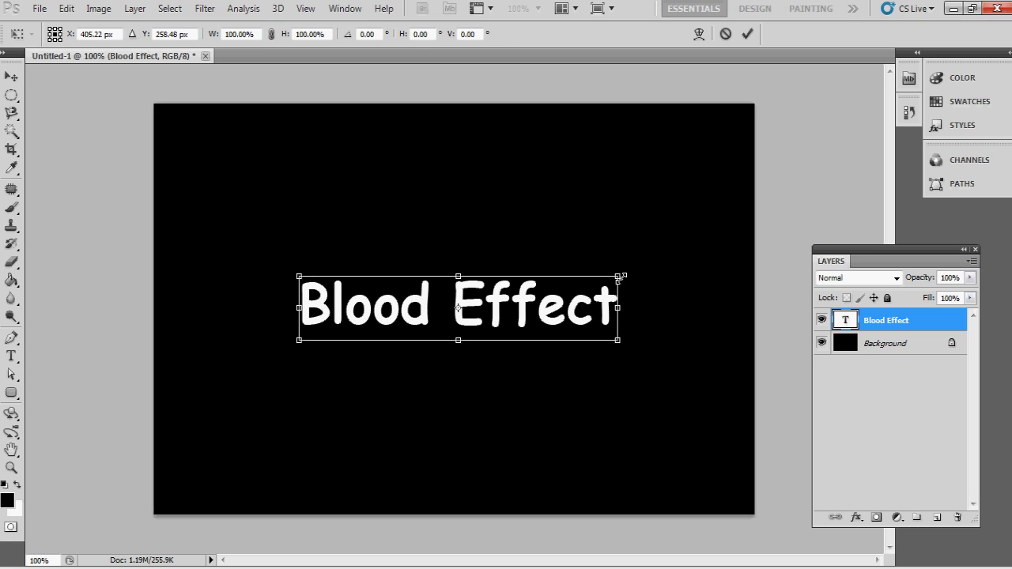
drag(620, 274, 686, 172)
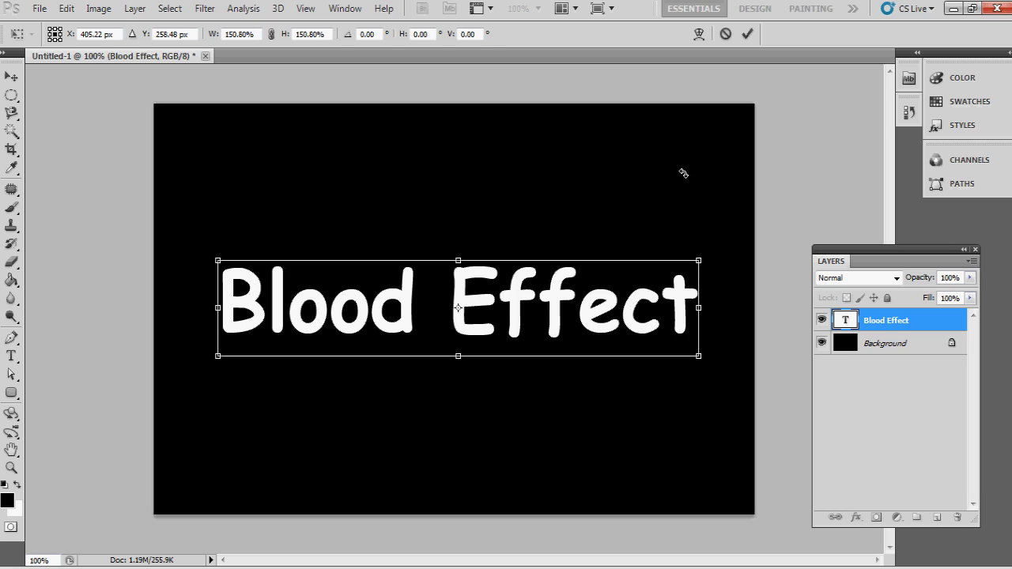
key(Return)
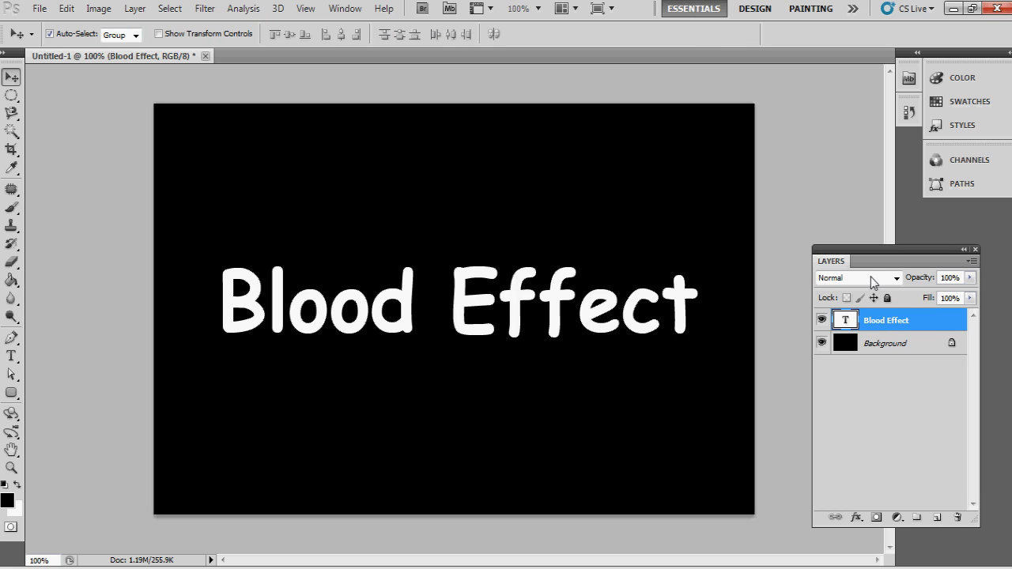
right_click(881, 322)
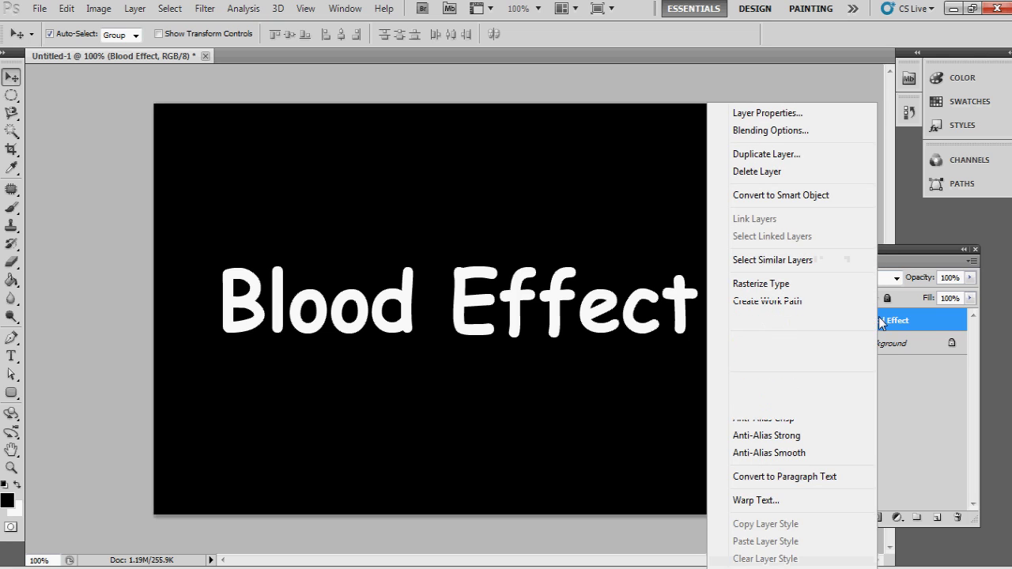
click(762, 286)
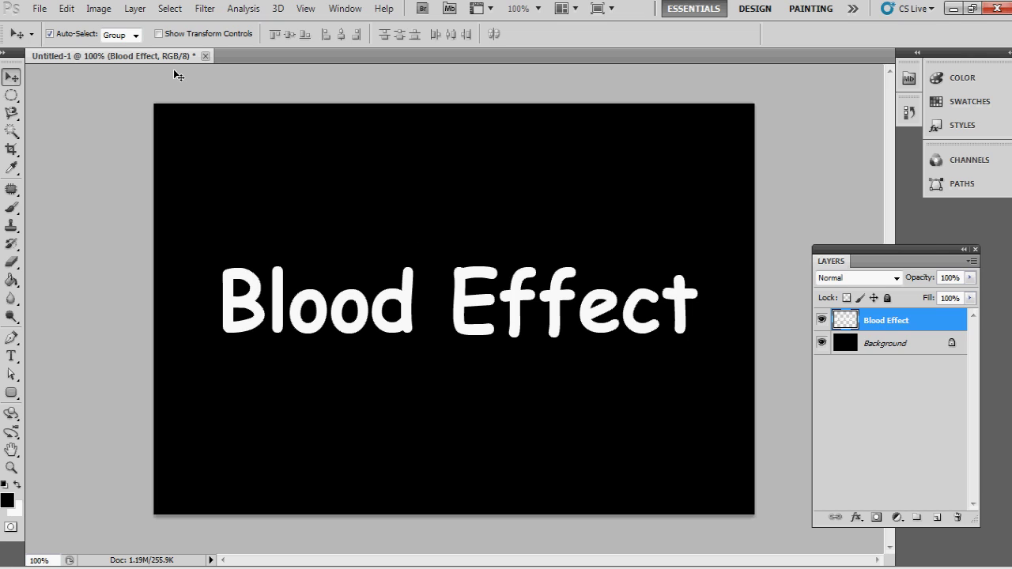
- Apply a 2.0-pixel Gaussian Blur to the text, then merge it down with Ctrl+E
click(203, 9)
mouse_move(273, 152)
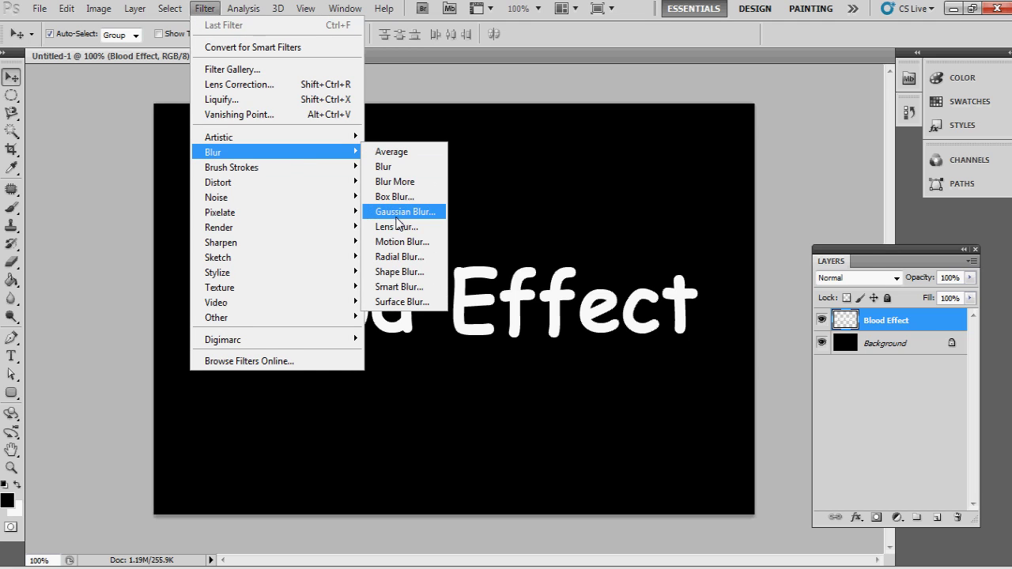
click(397, 220)
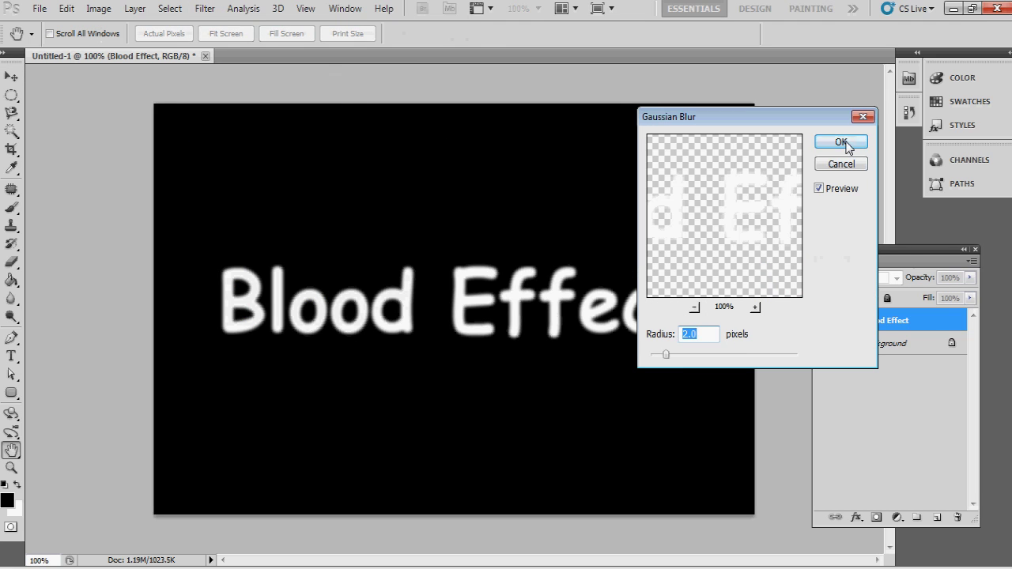
click(843, 144)
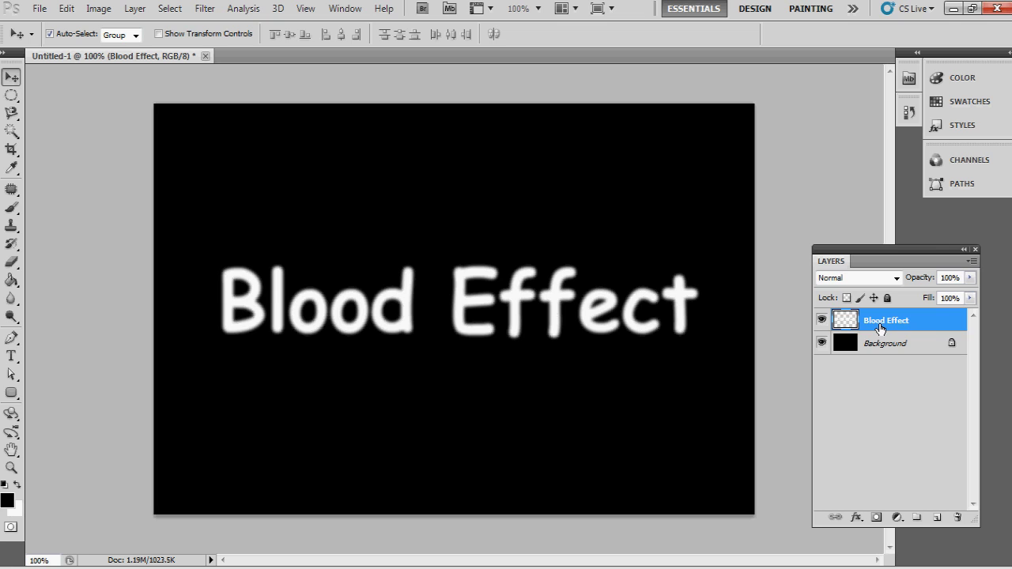
key(ctrl+e)
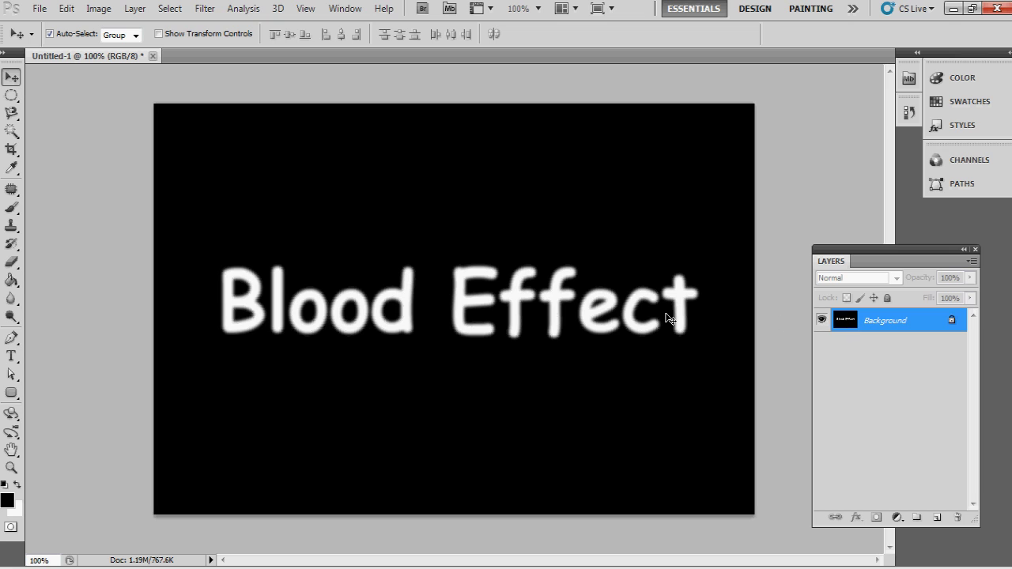
- Rotate the image 90° clockwise with Image Rotation
click(936, 518)
click(99, 9)
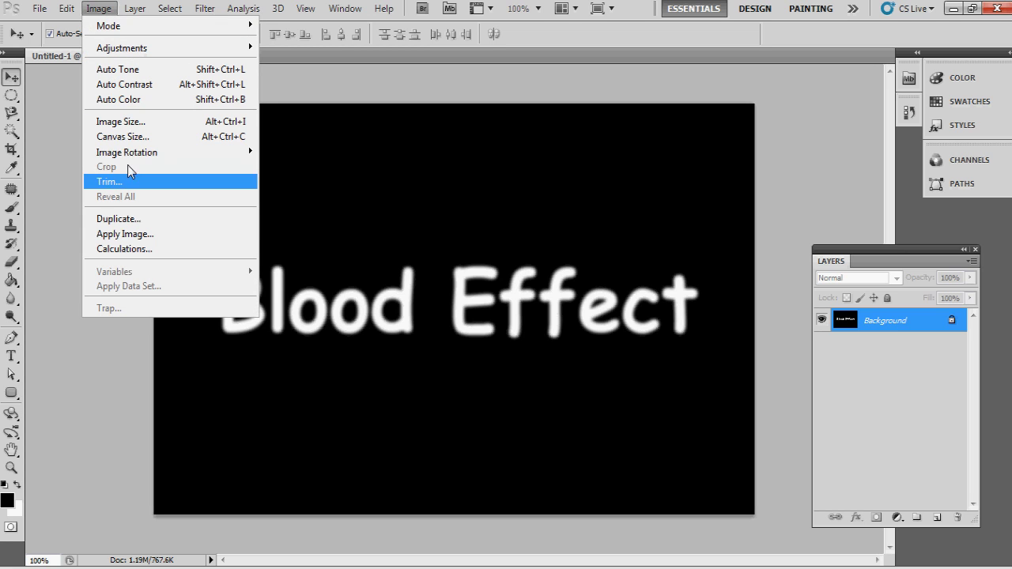
mouse_move(127, 152)
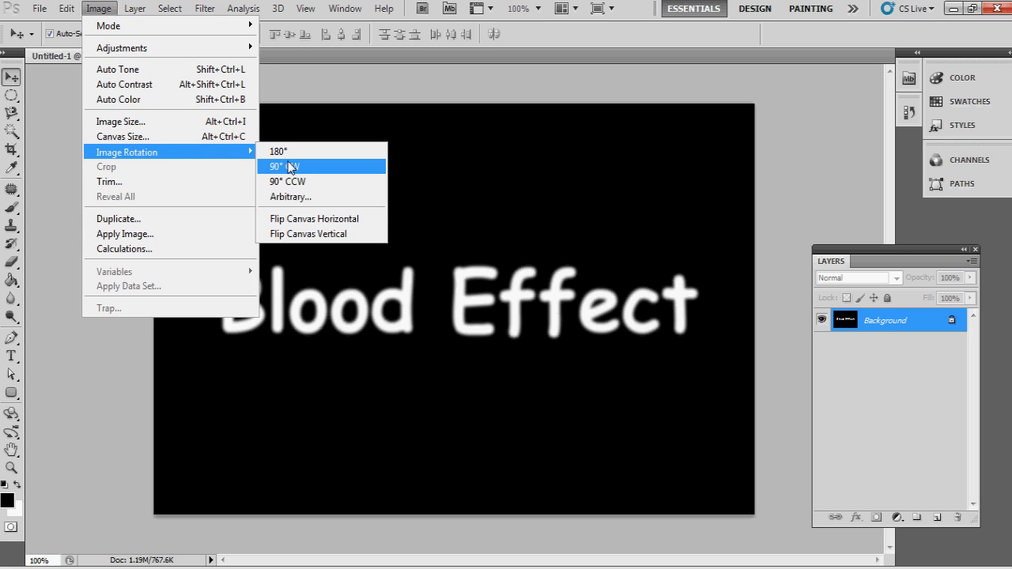
click(286, 168)
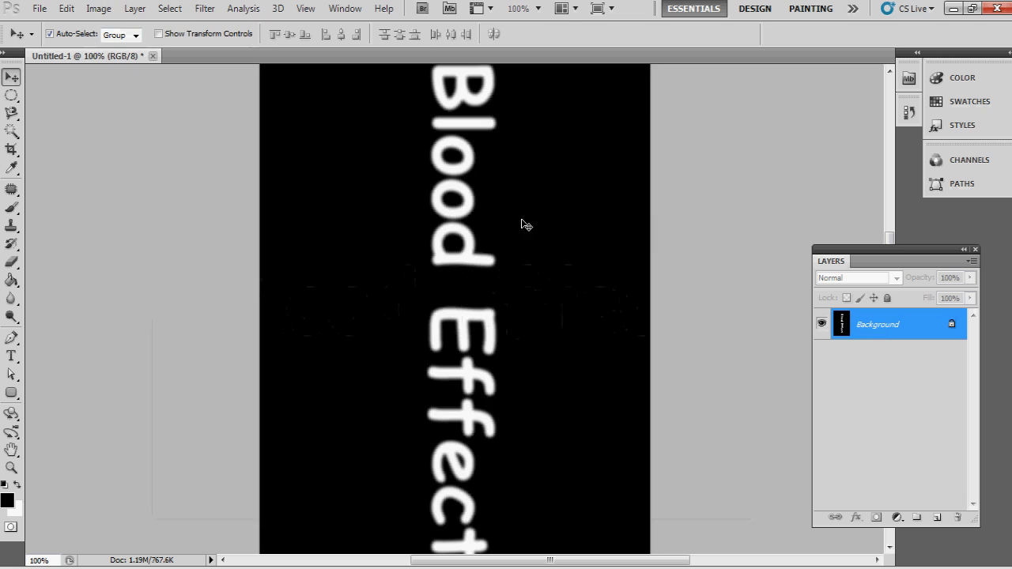
- Apply the Stylize > Wind filter from the right twice, repeating it with Ctrl+F
click(205, 9)
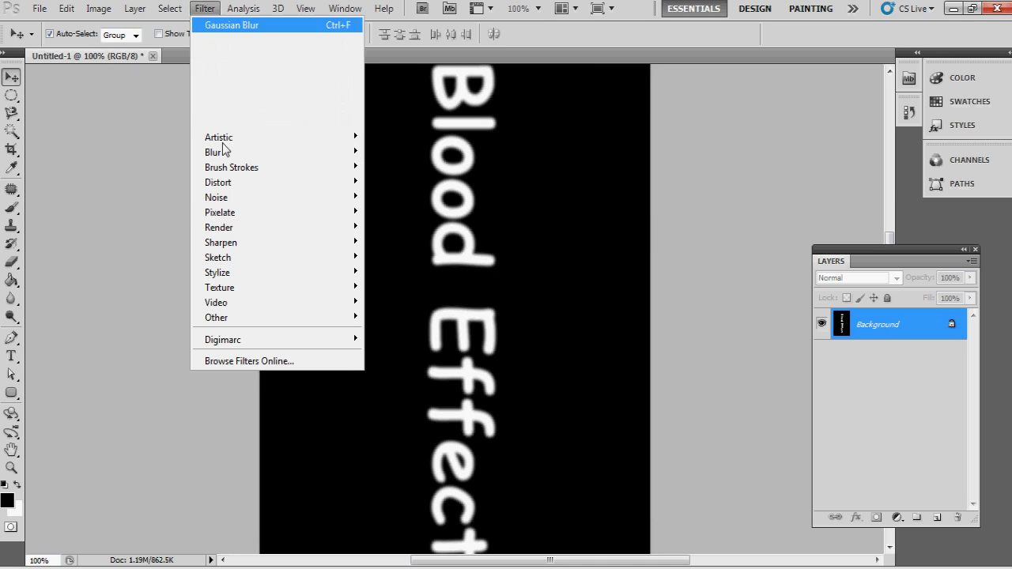
mouse_move(218, 272)
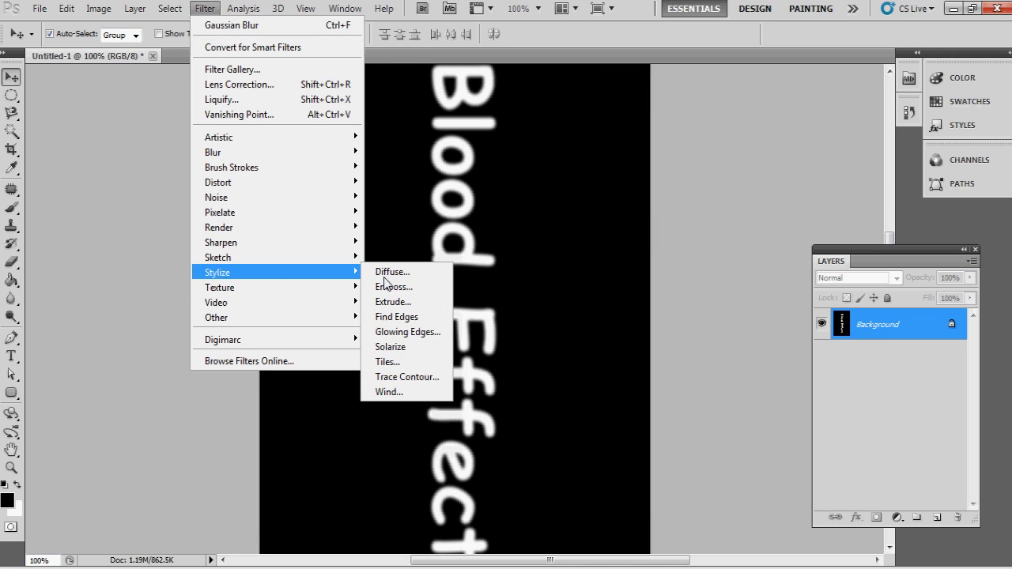
click(390, 392)
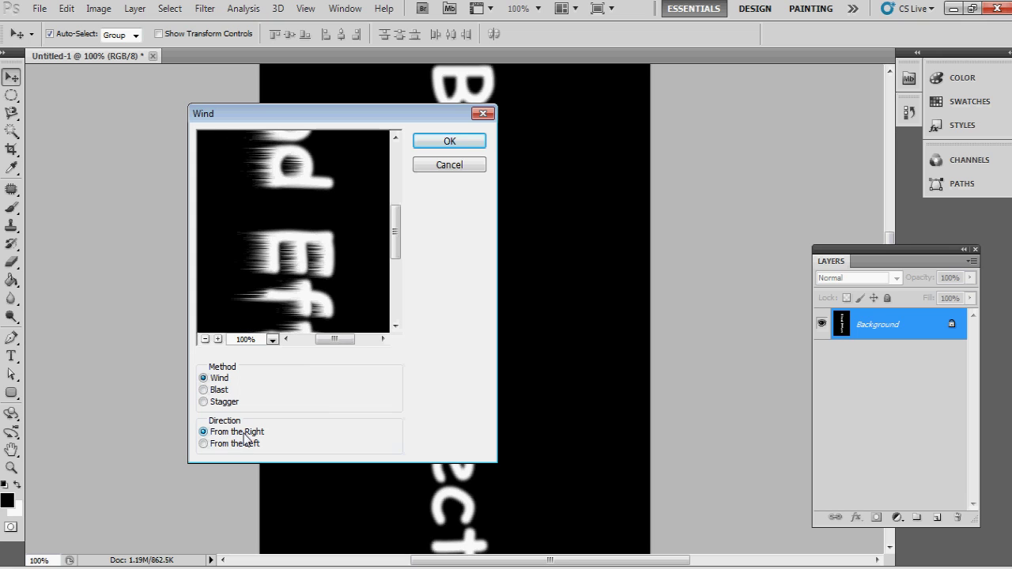
click(427, 141)
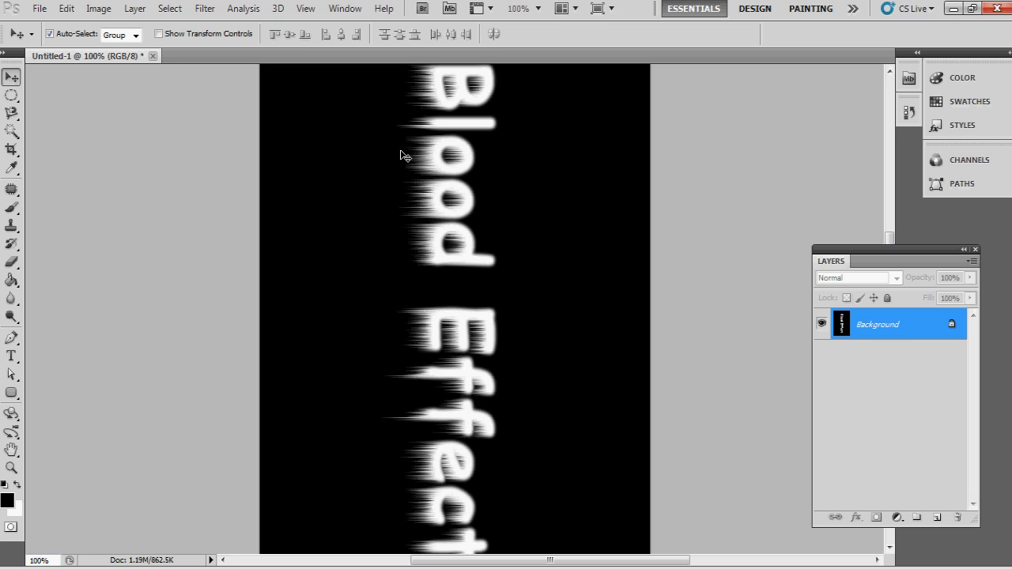
key(ctrl+f)
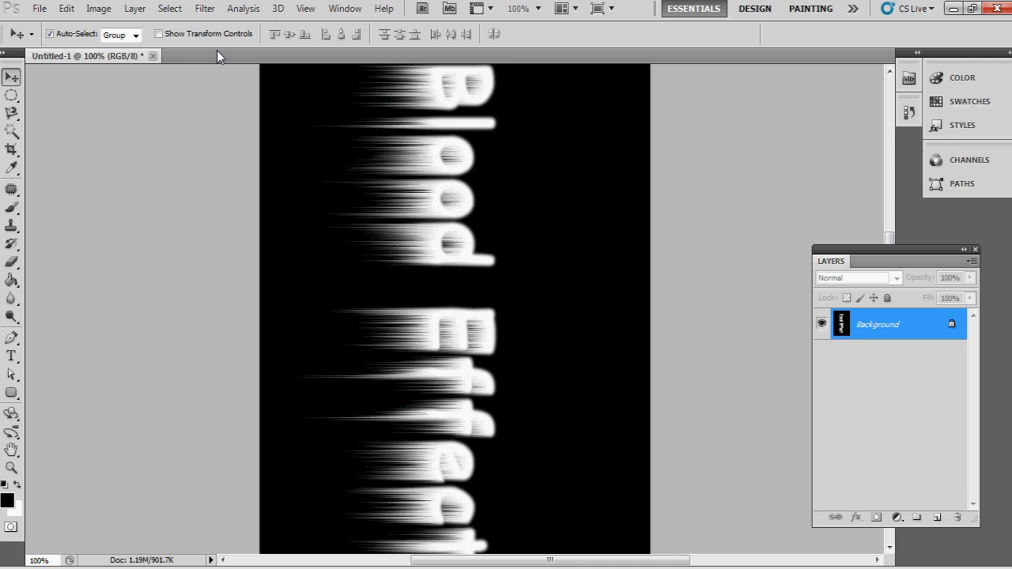
click(203, 9)
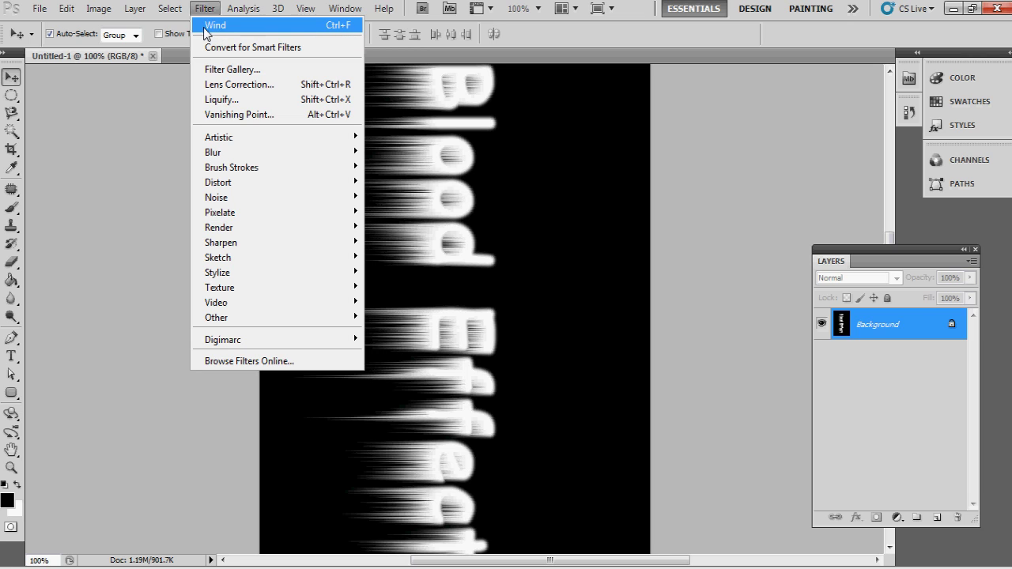
- Rotate the image 90° counter-clockwise so the text reads horizontally with downward drips
click(432, 194)
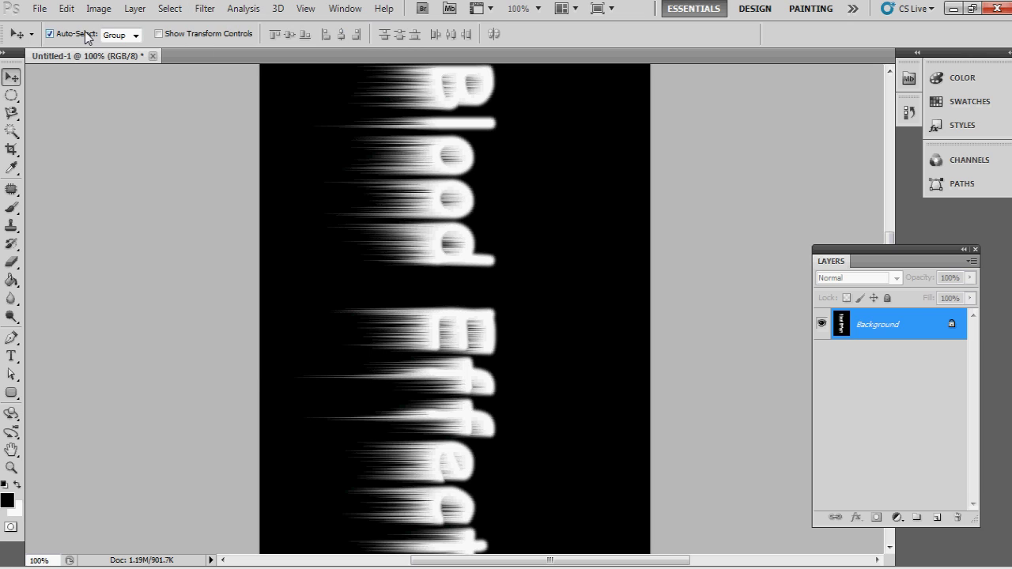
click(99, 8)
mouse_move(126, 151)
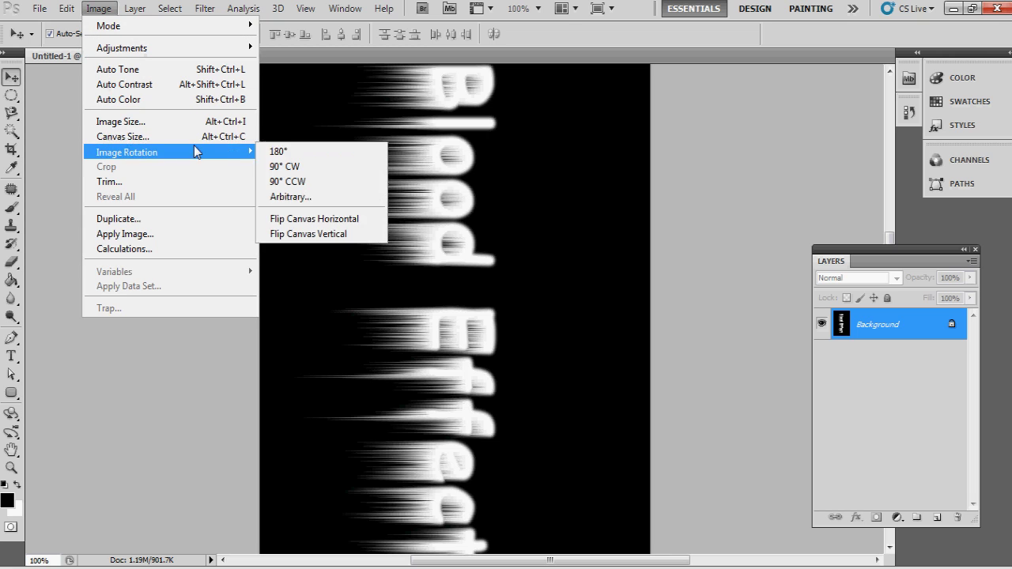
click(282, 184)
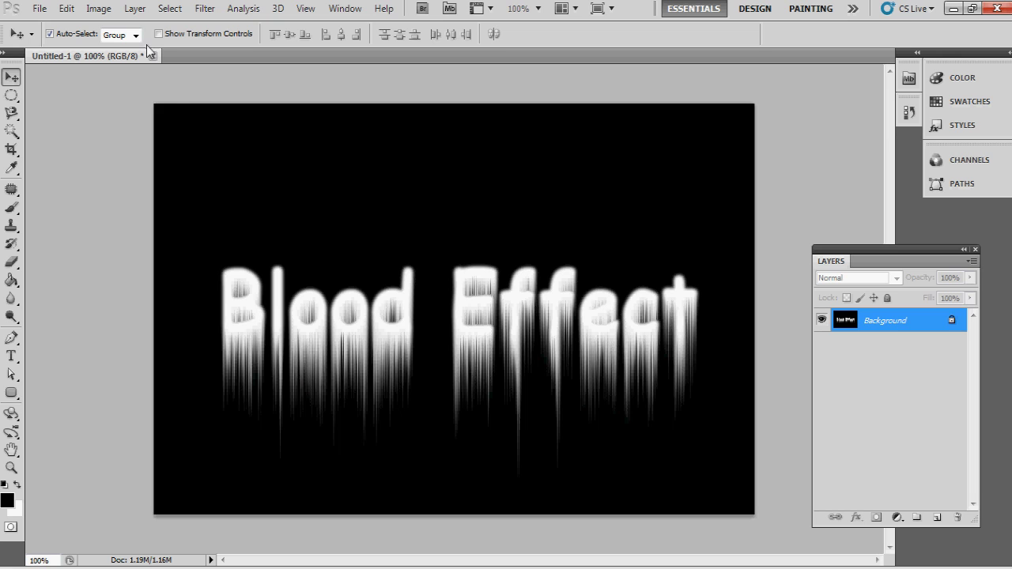
- Set the foreground colour to red ff0000, then swap so red becomes the background
click(8, 500)
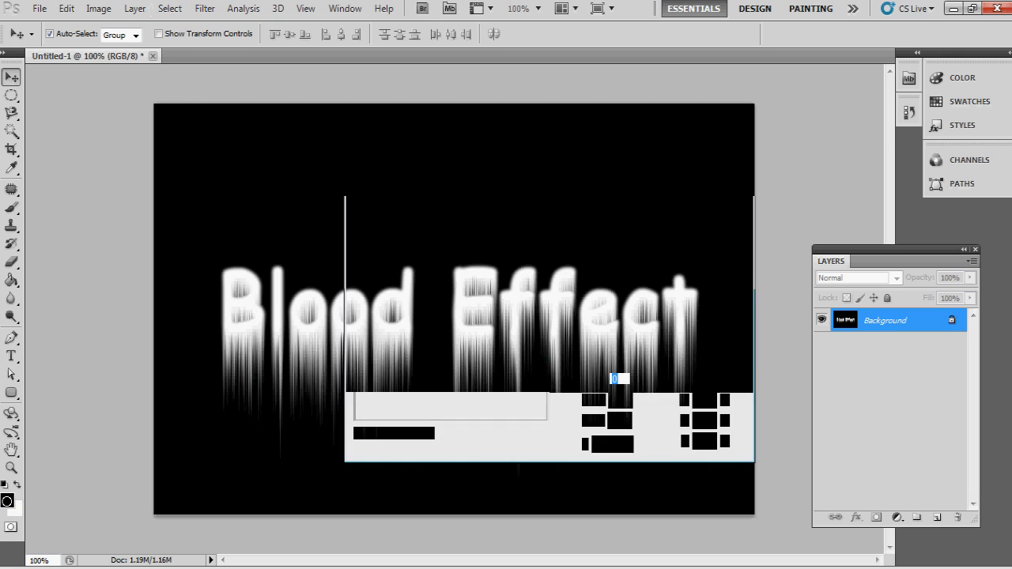
drag(514, 250, 577, 204)
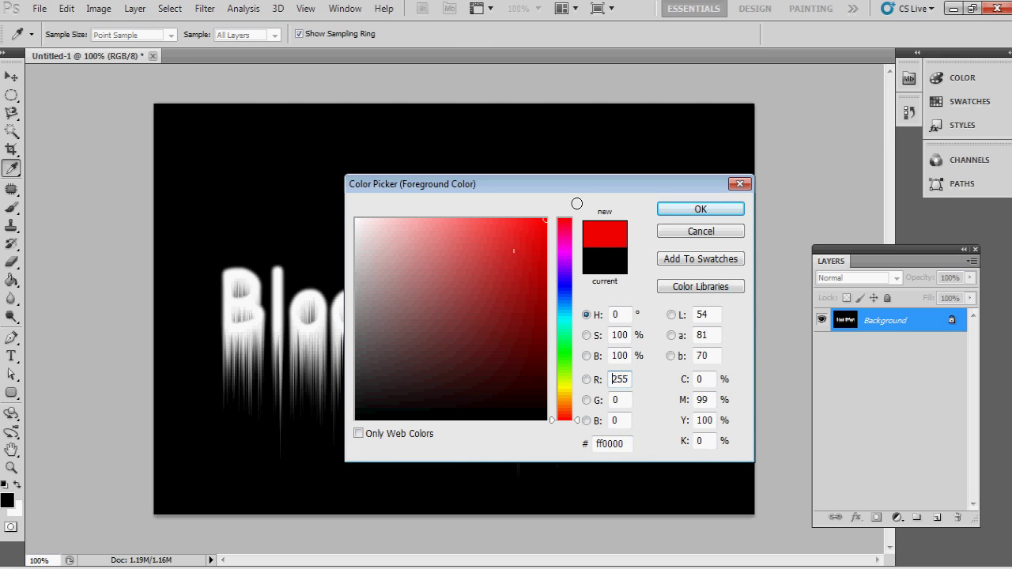
click(689, 210)
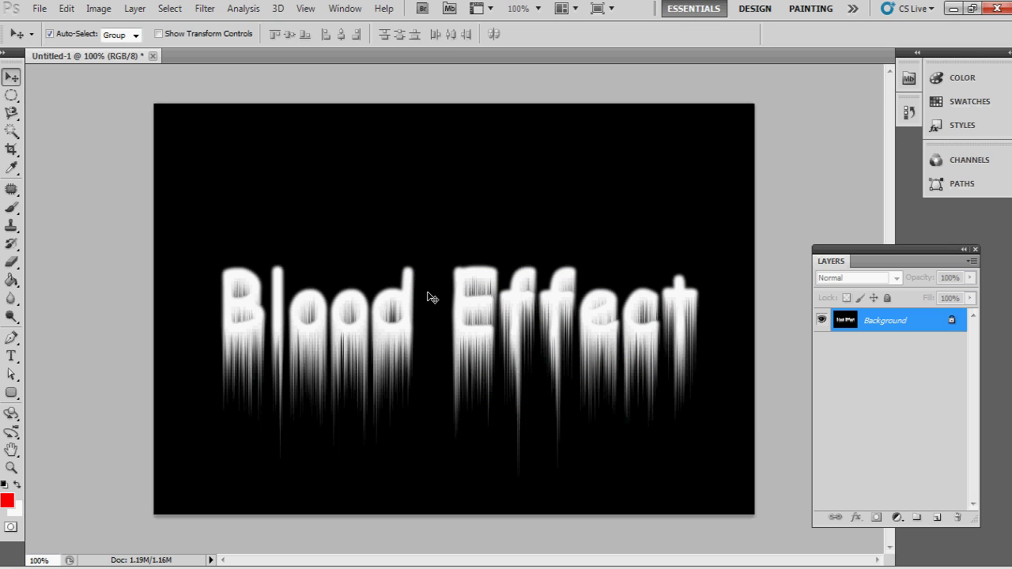
key(x)
click(205, 8)
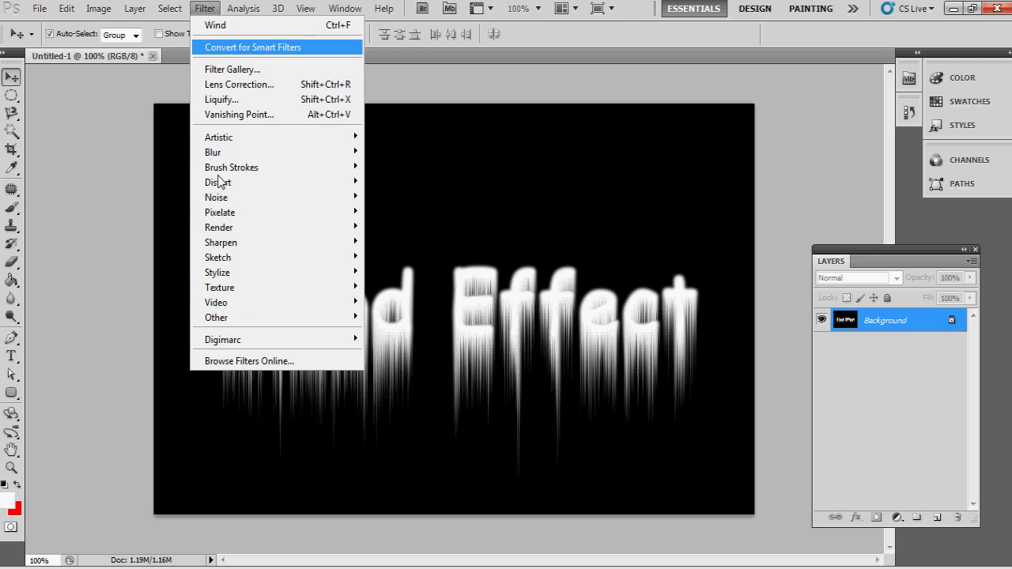
mouse_move(218, 257)
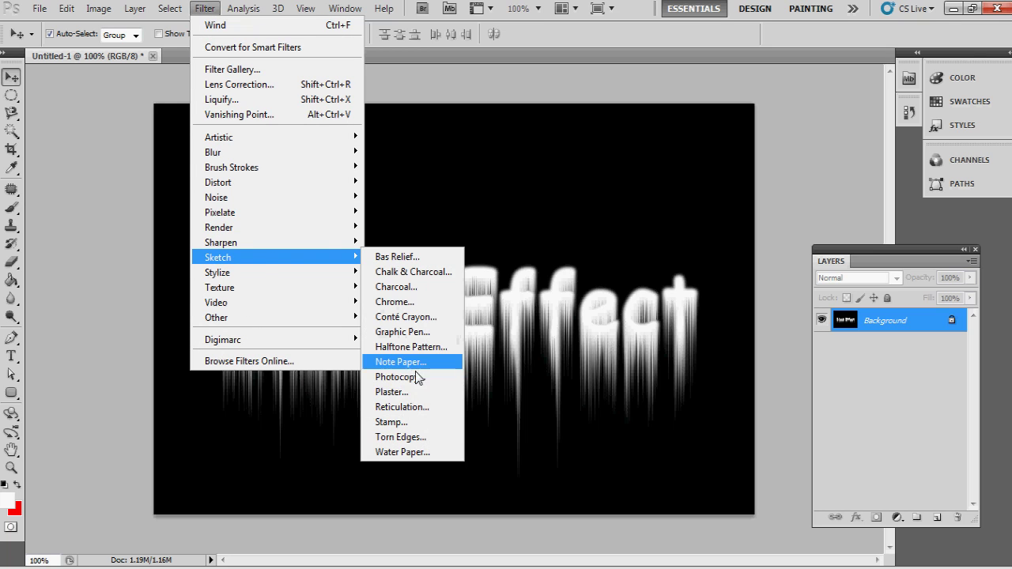
- Apply the Sketch > Stamp filter with Light/Dark Balance 30 and Smoothness 7
click(391, 422)
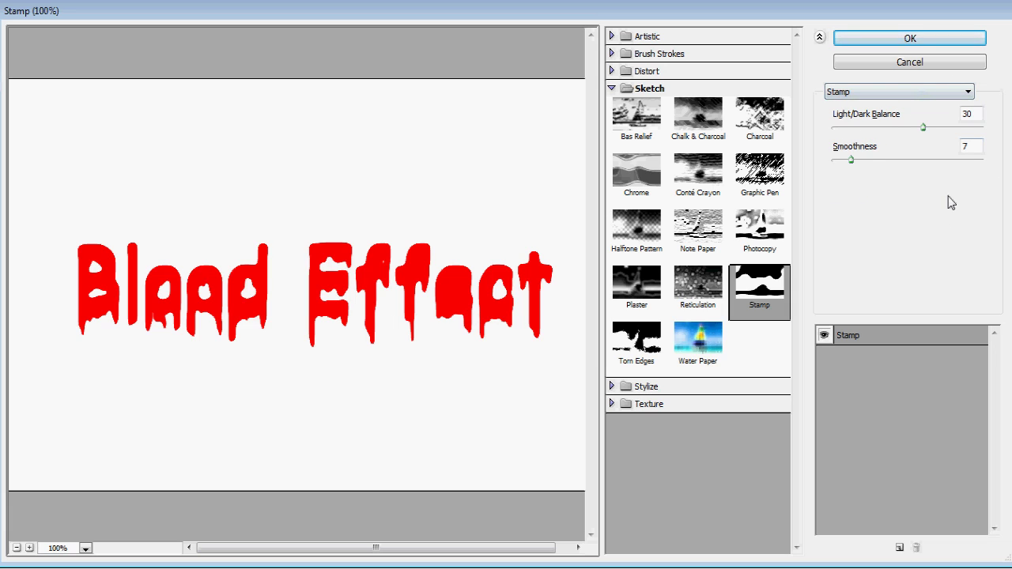
double_click(974, 113)
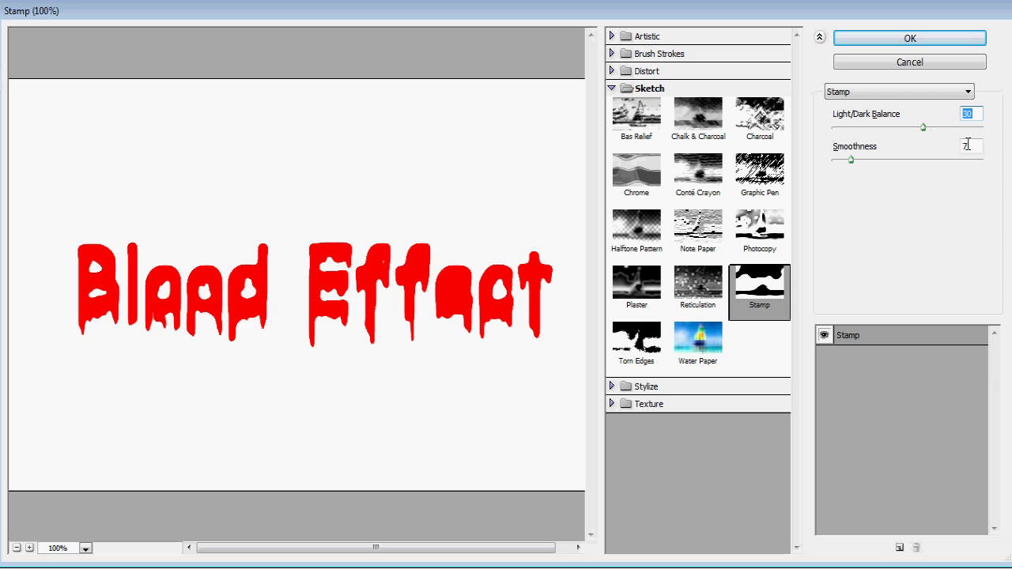
double_click(967, 145)
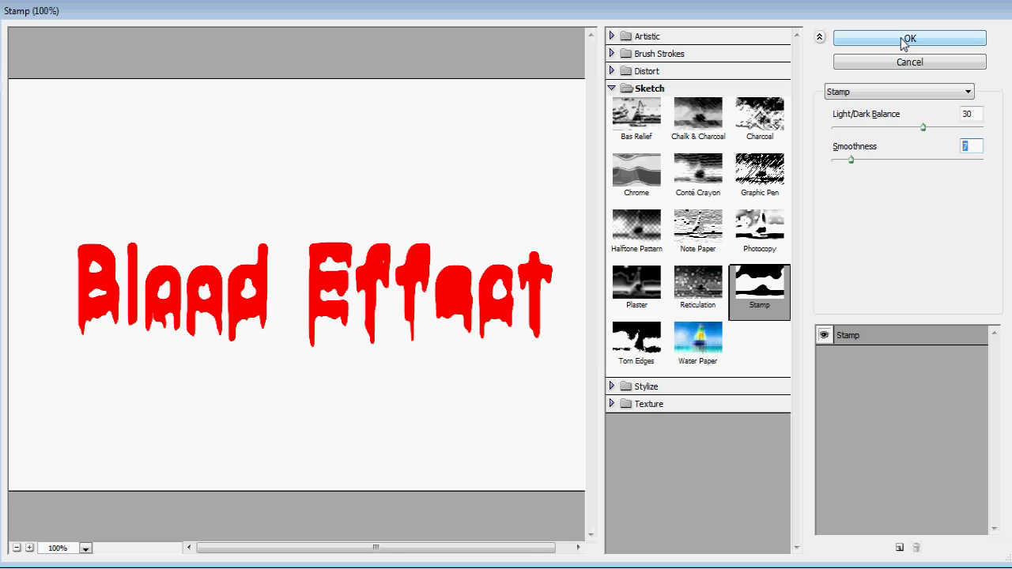
click(905, 41)
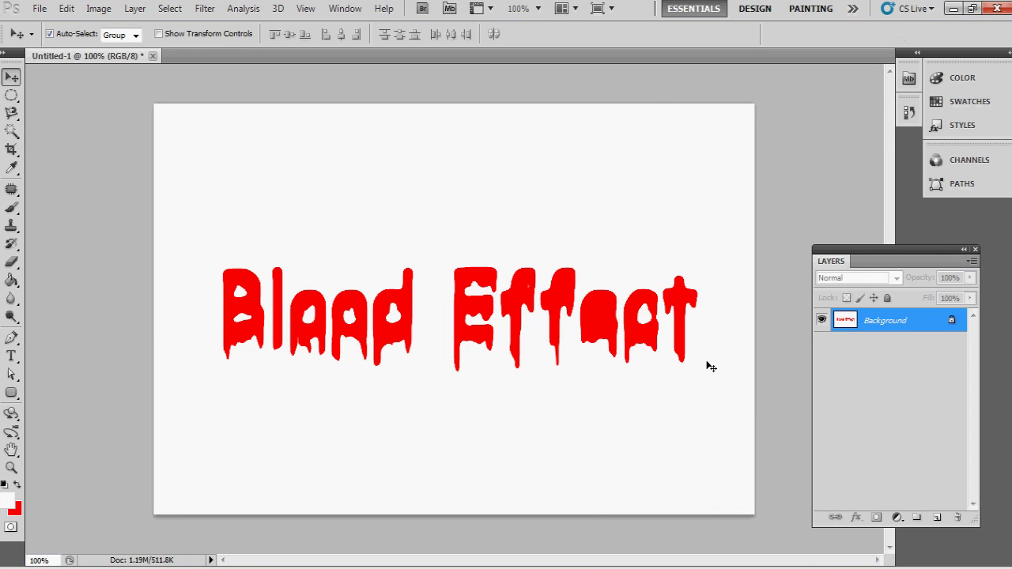